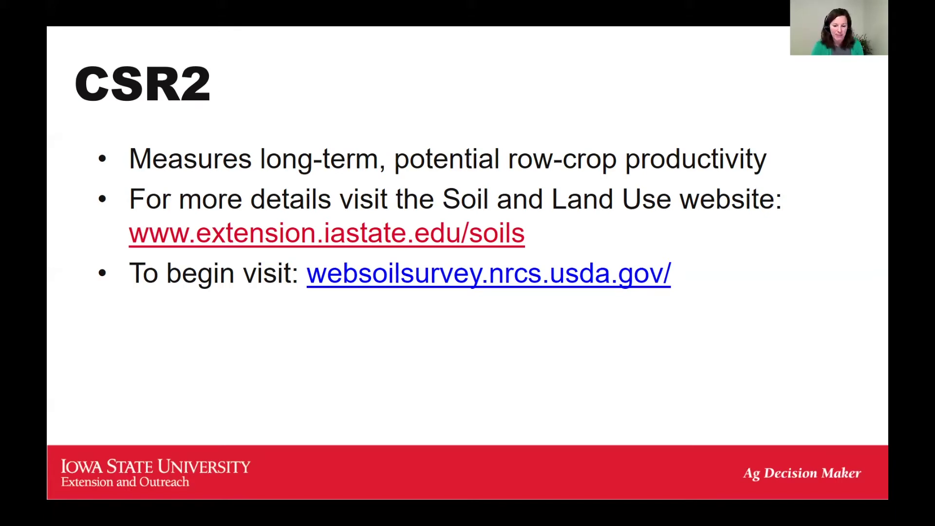
- Switch to the browser, start Web Soil Survey and set the PLSS (Section, Township, Range) navigation state to Iowa
{"action": "key", "text": "alt+Tab"}
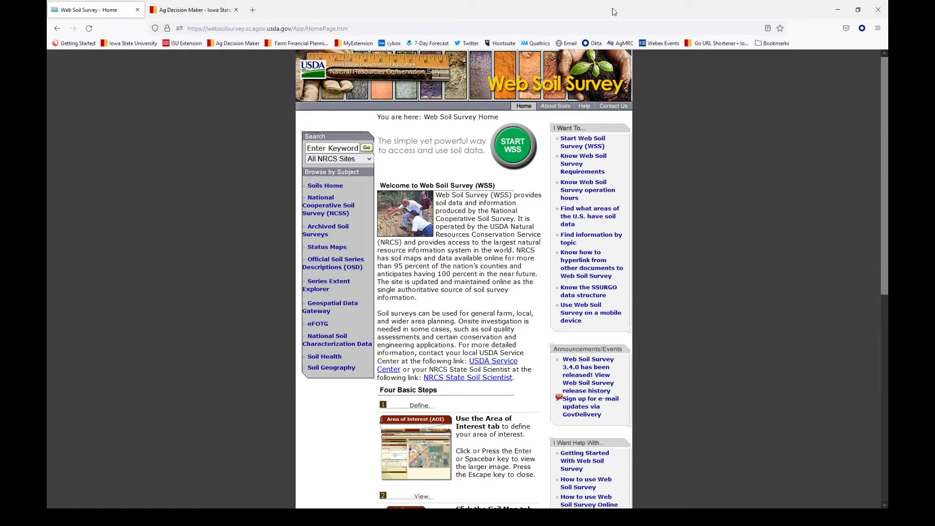
{"action": "left_click", "coordinate": [519, 144]}
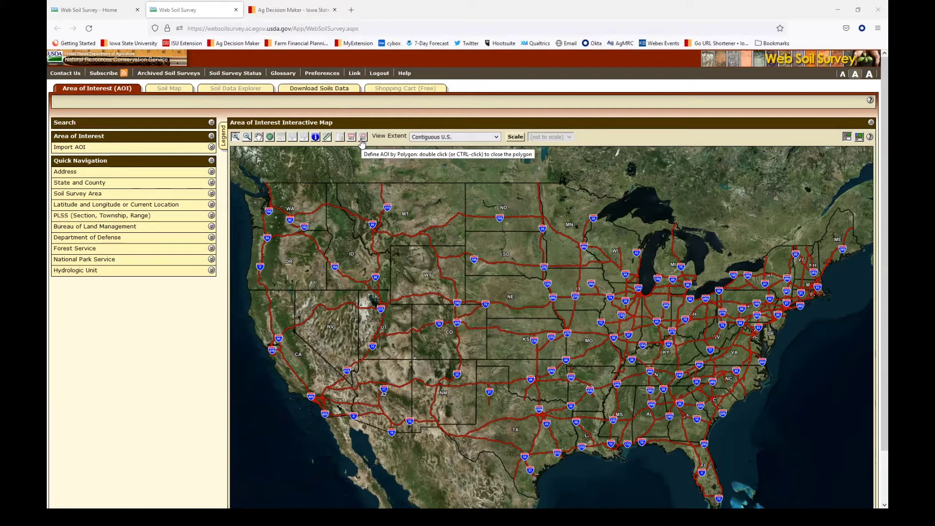
{"action": "left_click", "coordinate": [212, 215]}
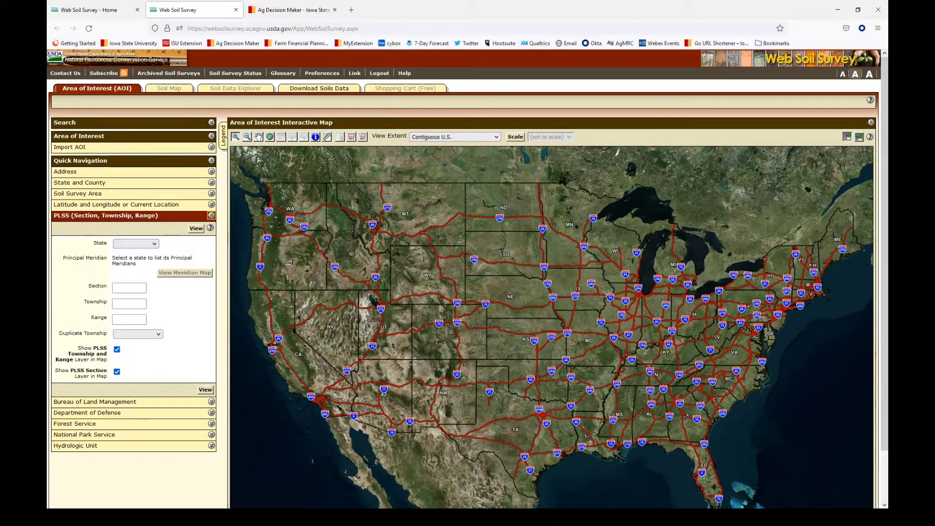
{"action": "left_click", "coordinate": [148, 245]}
{"action": "left_click", "coordinate": [122, 375]}
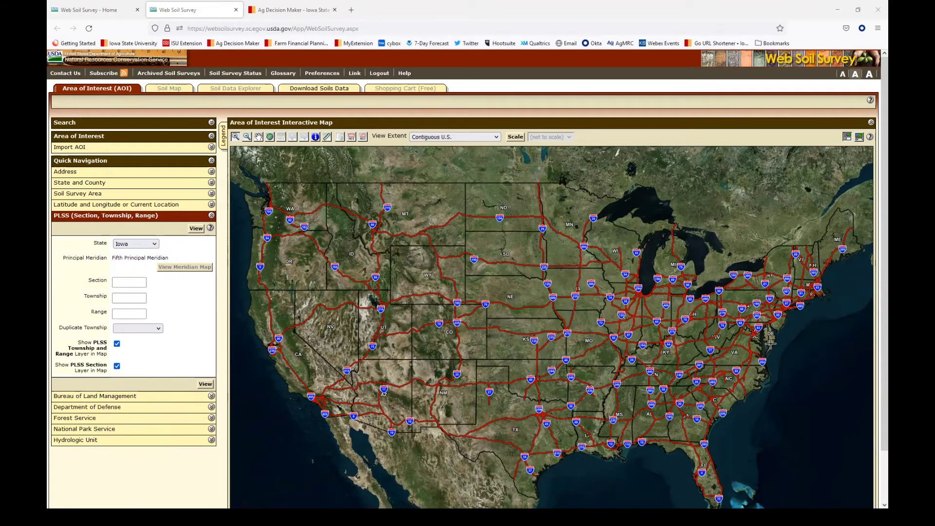
- Enter section 26, township 82 and range 15, and view that section on the map
{"action": "left_click", "coordinate": [144, 282]}
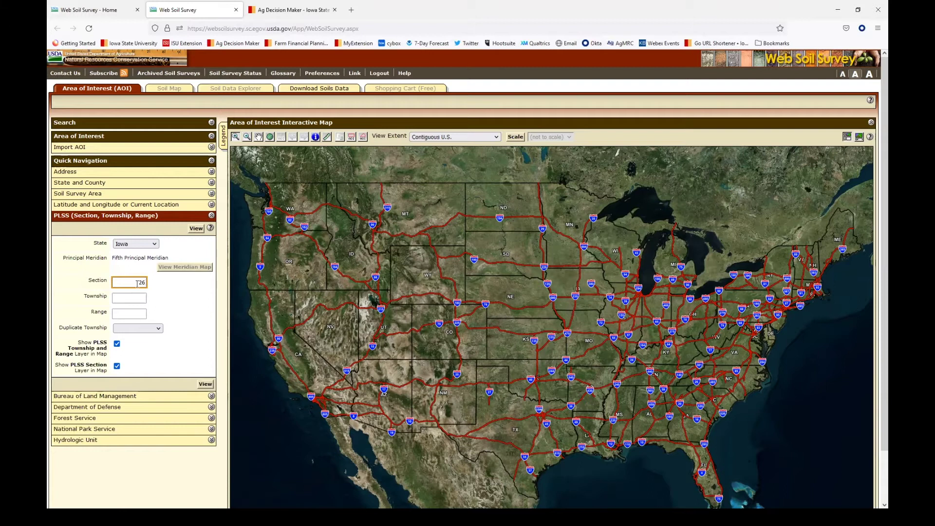
{"action": "key", "text": "Tab"}
{"action": "type", "text": "8"}
{"action": "key", "text": "Tab"}
{"action": "type", "text": "15"}
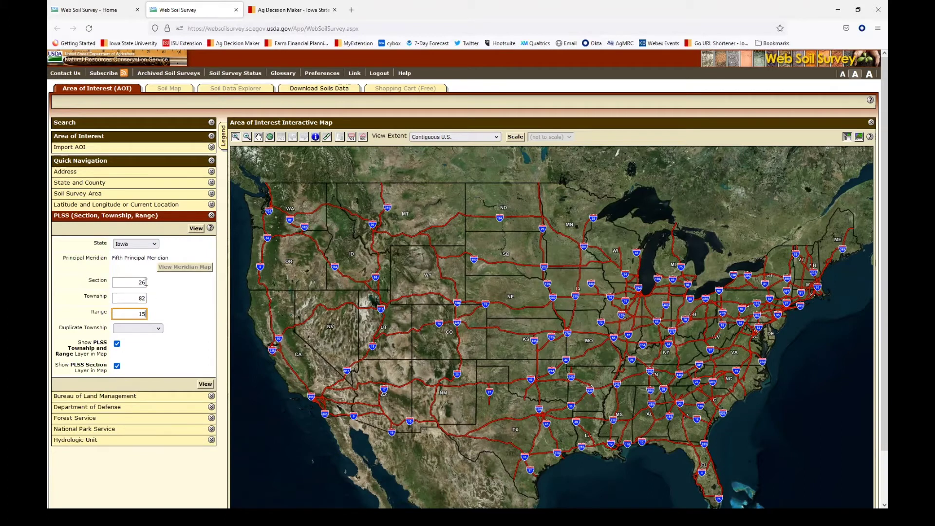
{"action": "left_click", "coordinate": [205, 384]}
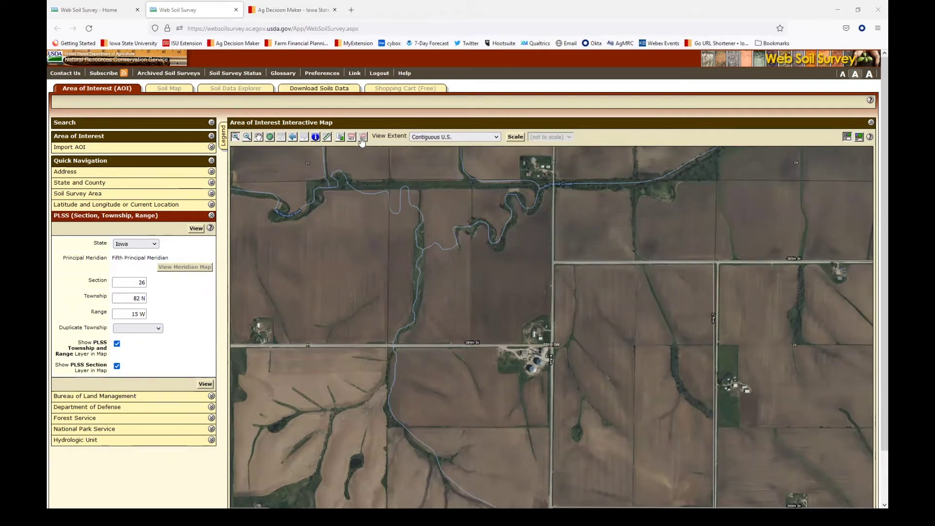
- Define a polygon area of interest around the field north of the road, leaving out the farmstead in its southeast corner
{"action": "left_click", "coordinate": [389, 187]}
{"action": "left_click", "coordinate": [552, 187]}
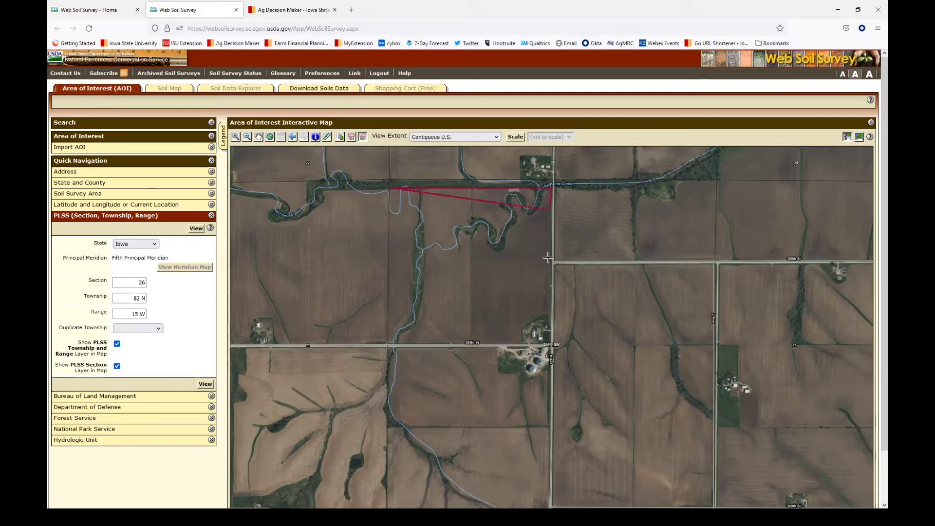
{"action": "left_click", "coordinate": [549, 315]}
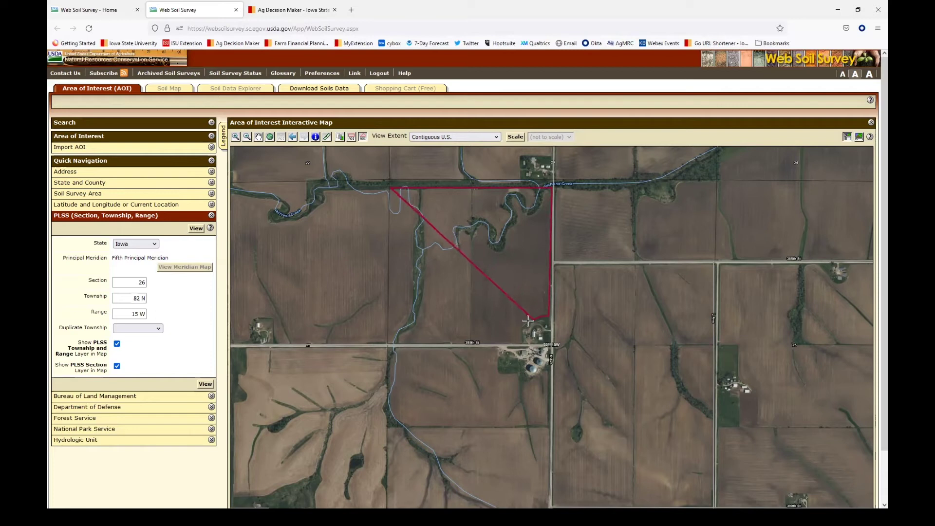
{"action": "left_click", "coordinate": [536, 320]}
{"action": "left_click", "coordinate": [523, 326]}
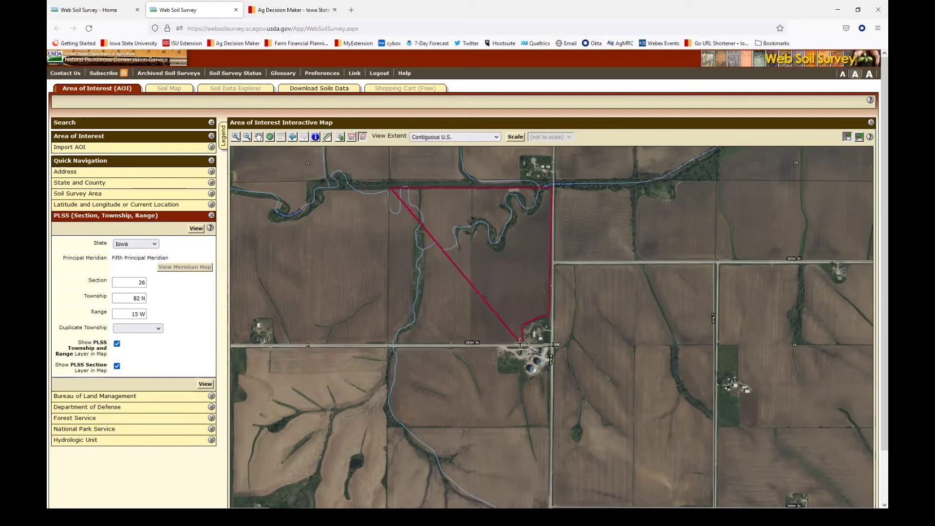
{"action": "left_click", "coordinate": [520, 343]}
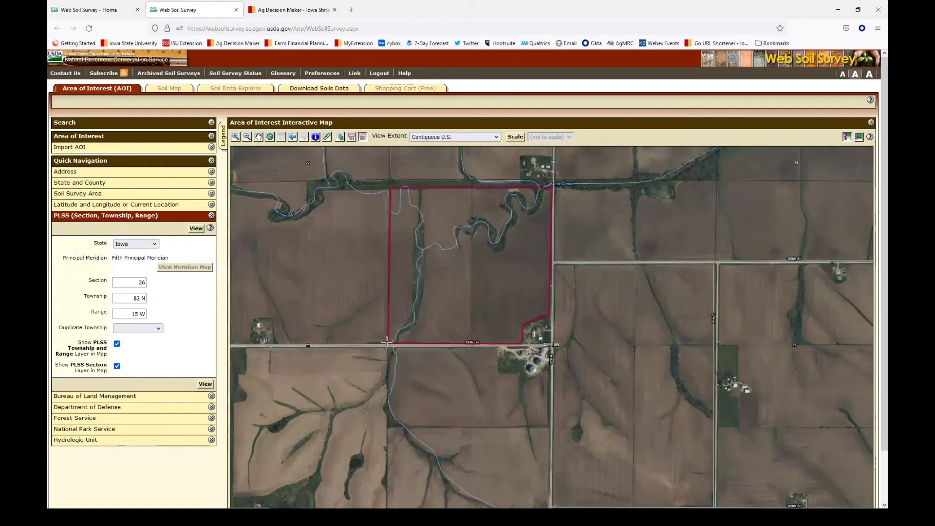
{"action": "double_click", "coordinate": [387, 343]}
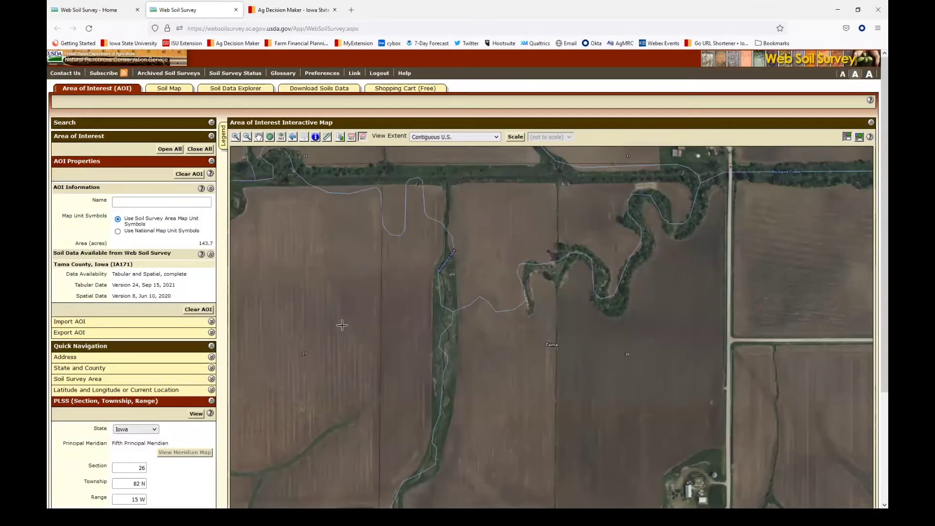
- Retrace the area-of-interest polygon along the field's existing outline, following its boundary around the farmstead
{"action": "scroll", "coordinate": [346, 316], "scroll_direction": "down", "scroll_amount": 2}
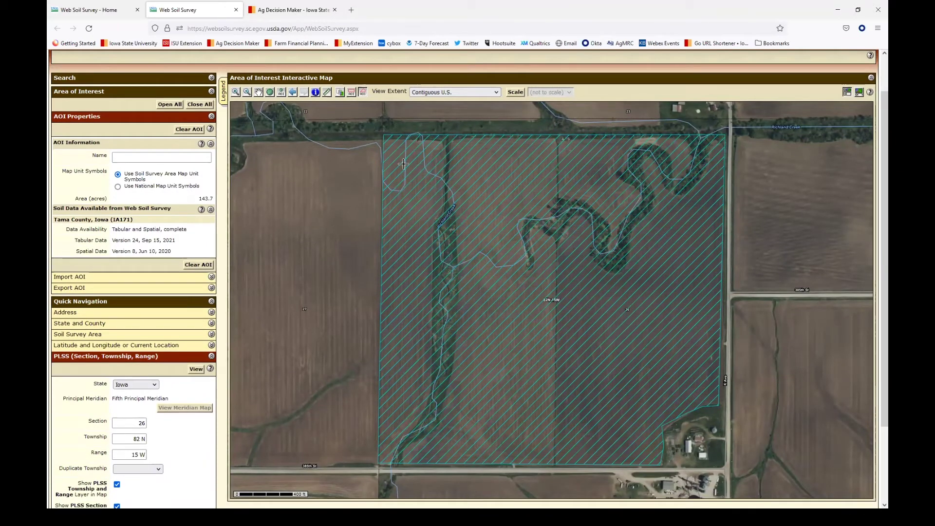
{"action": "left_click", "coordinate": [382, 138]}
{"action": "left_click", "coordinate": [725, 135]}
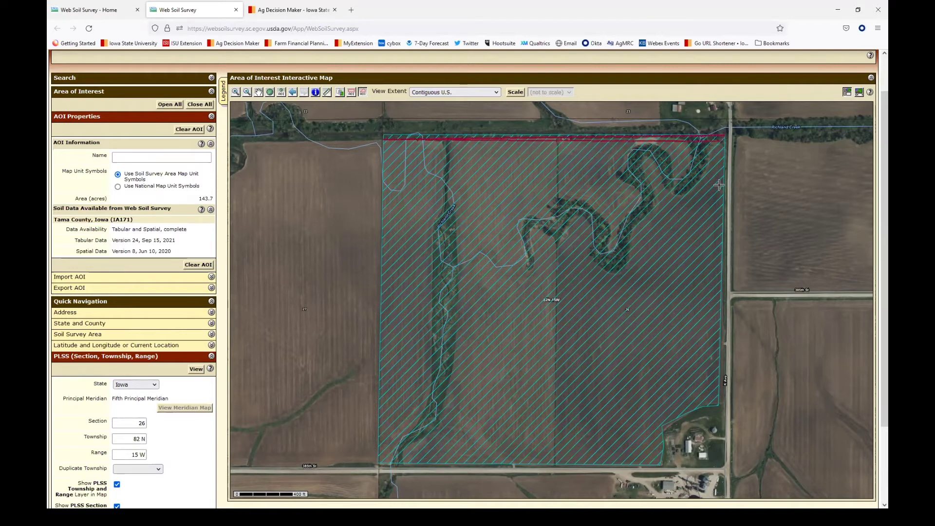
{"action": "left_click", "coordinate": [723, 404]}
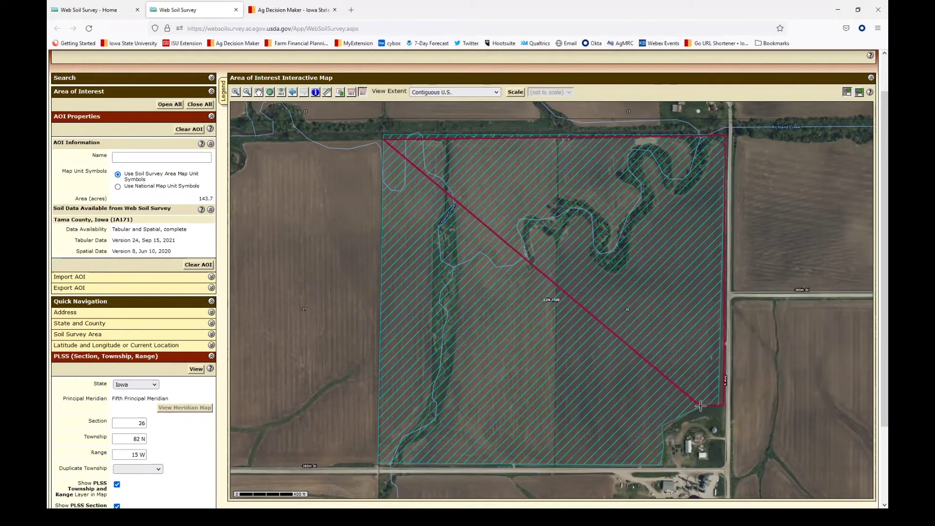
{"action": "left_click", "coordinate": [684, 413]}
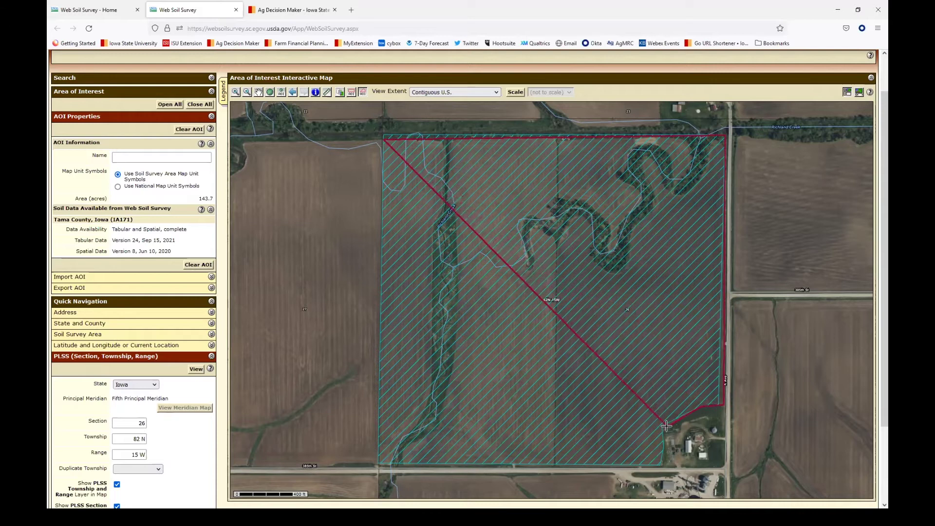
{"action": "left_click", "coordinate": [664, 427]}
{"action": "left_click", "coordinate": [662, 463]}
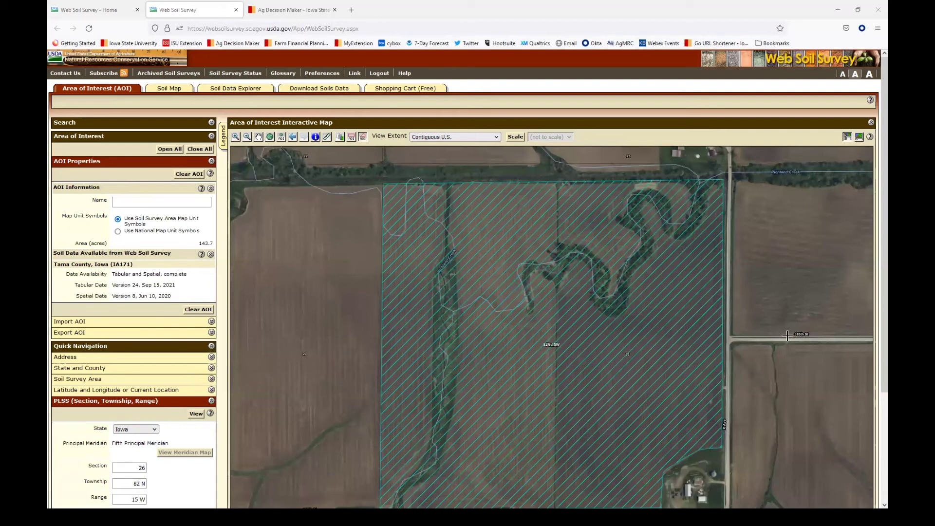
- Display the soil map for the area of interest and review the acres and percentages in its map unit legend
{"action": "scroll", "coordinate": [788, 334], "scroll_direction": "down", "scroll_amount": 1}
{"action": "scroll", "coordinate": [787, 334], "scroll_direction": "down", "scroll_amount": 1}
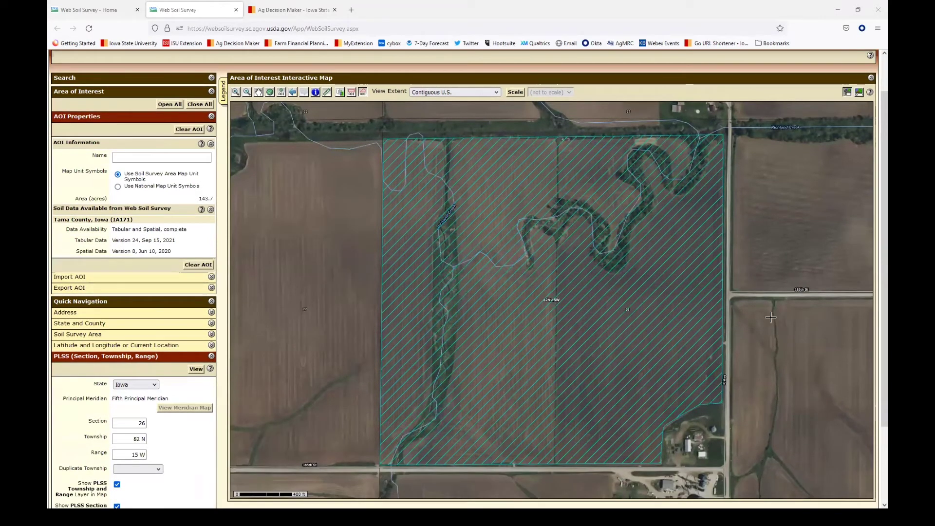
{"action": "scroll", "coordinate": [755, 318], "scroll_direction": "up", "scroll_amount": 2}
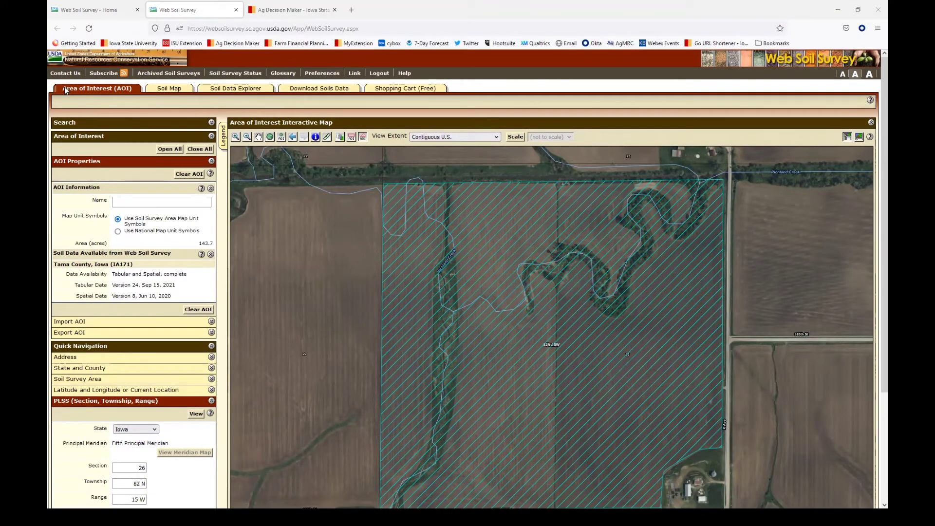
{"action": "left_click", "coordinate": [162, 90]}
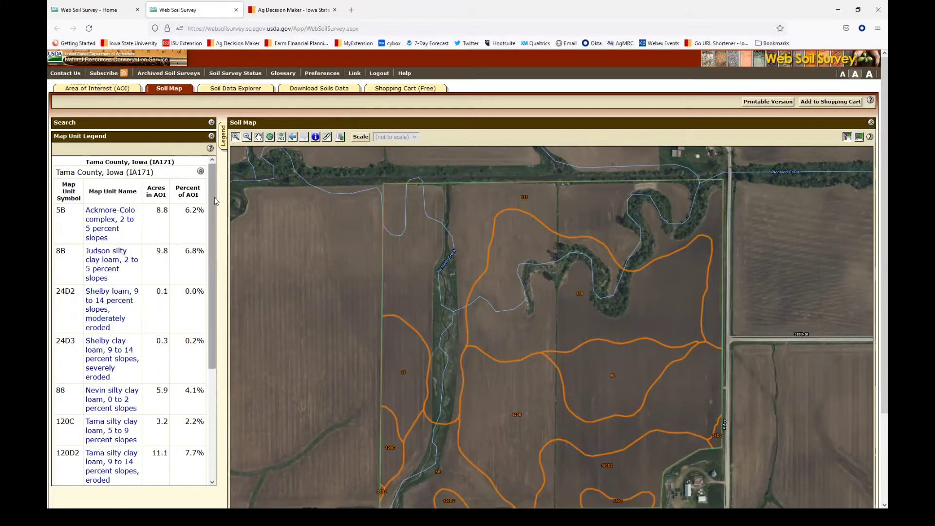
{"action": "scroll", "coordinate": [200, 361], "scroll_direction": "down", "scroll_amount": 3}
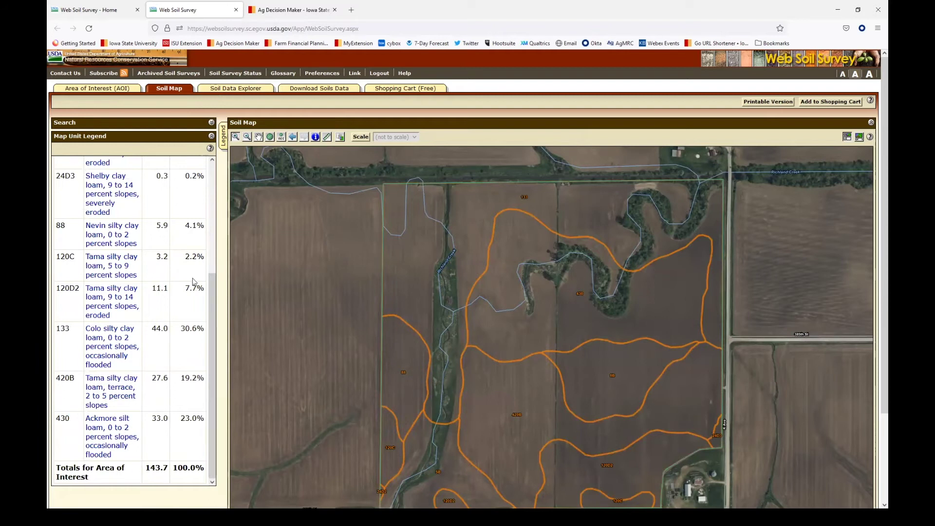
{"action": "scroll", "coordinate": [213, 261], "scroll_direction": "up", "scroll_amount": 4}
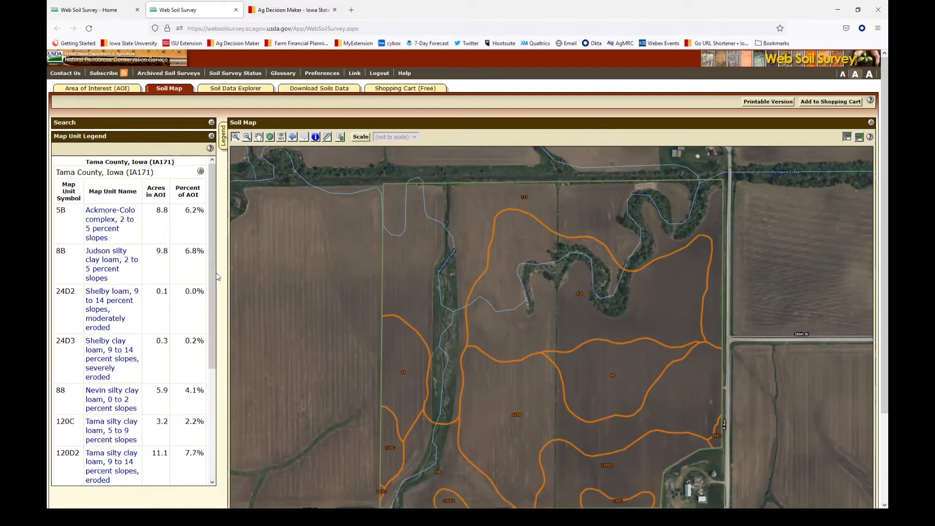
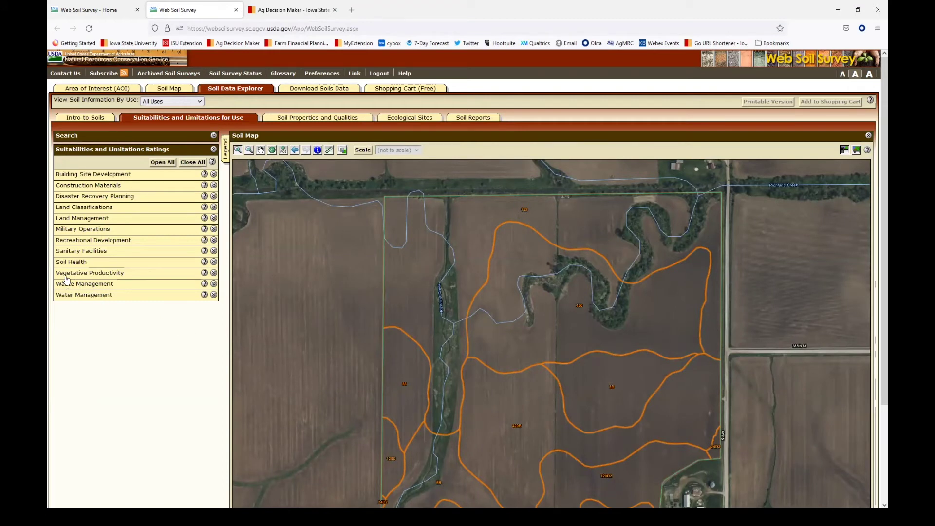
- Generate the Iowa Corn Suitability Rating CSR2 (IA) from the Vegetative Productivity ratings and review its map and summary table
{"action": "left_click", "coordinate": [213, 273]}
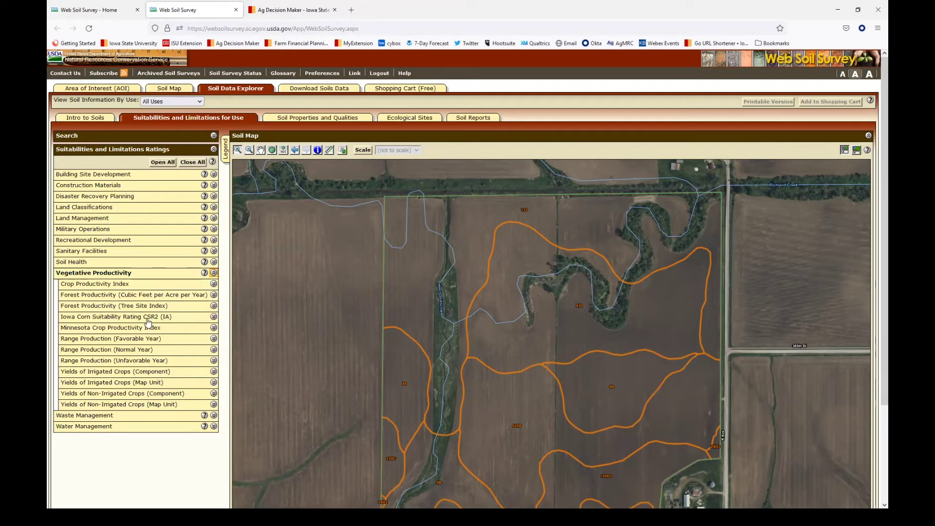
{"action": "left_click", "coordinate": [214, 318]}
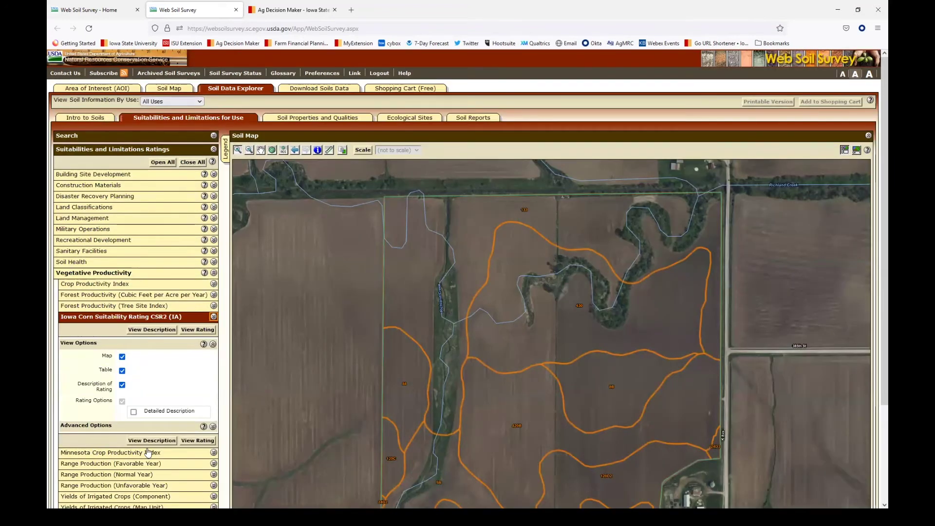
{"action": "left_click", "coordinate": [199, 330]}
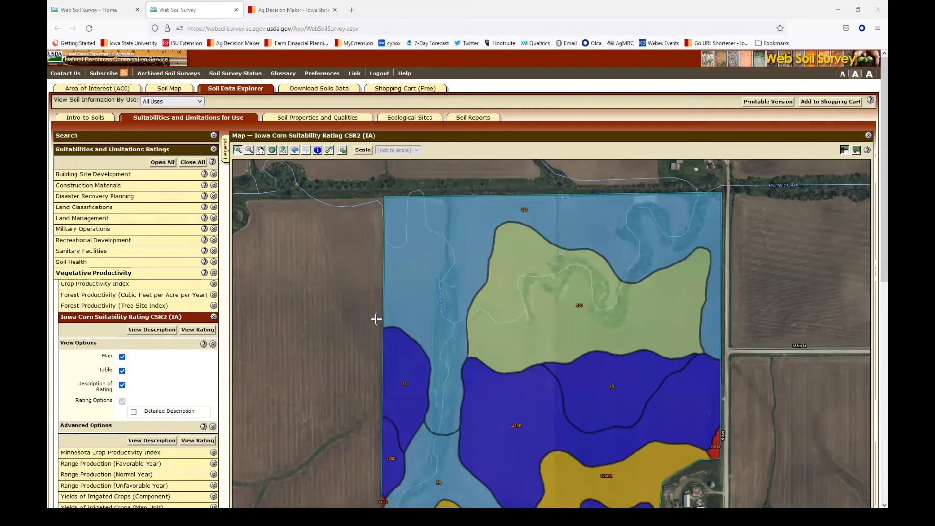
{"action": "scroll", "coordinate": [668, 416], "scroll_direction": "down", "scroll_amount": 2}
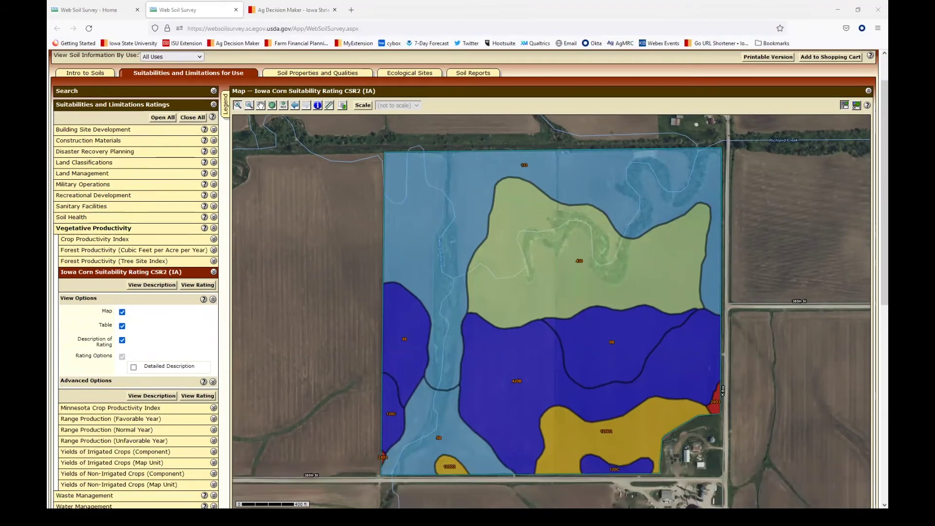
{"action": "scroll", "coordinate": [875, 130], "scroll_direction": "down", "scroll_amount": 8}
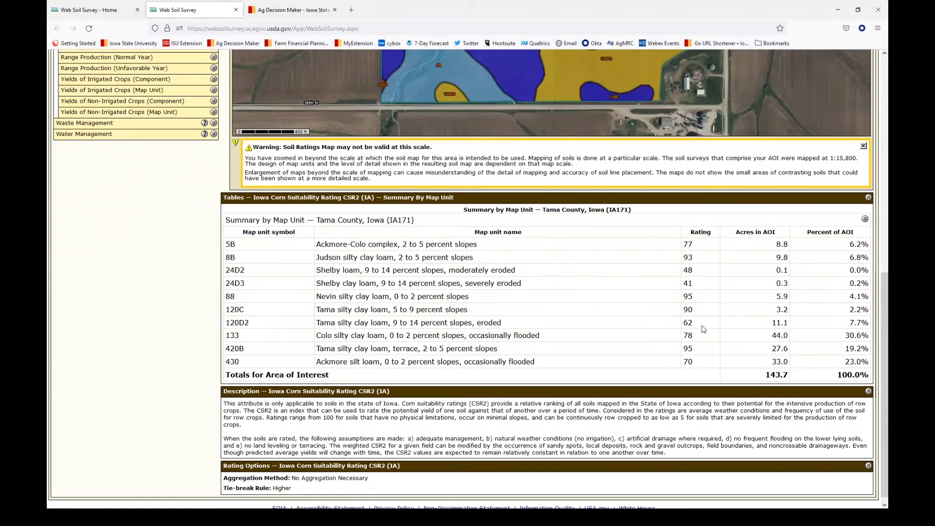
{"action": "left_click_drag", "start_coordinate": [690, 233], "coordinate": [789, 234]}
- Go to the Whole Farm Land Values page on the Ag Decision Maker website and jump to its Tiling section
{"action": "key", "text": "alt+Tab"}
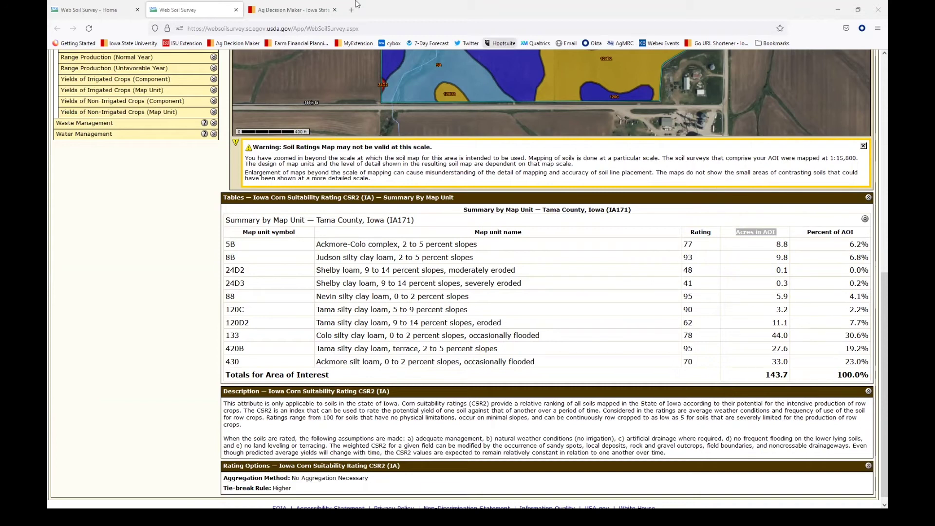
{"action": "left_click", "coordinate": [293, 11]}
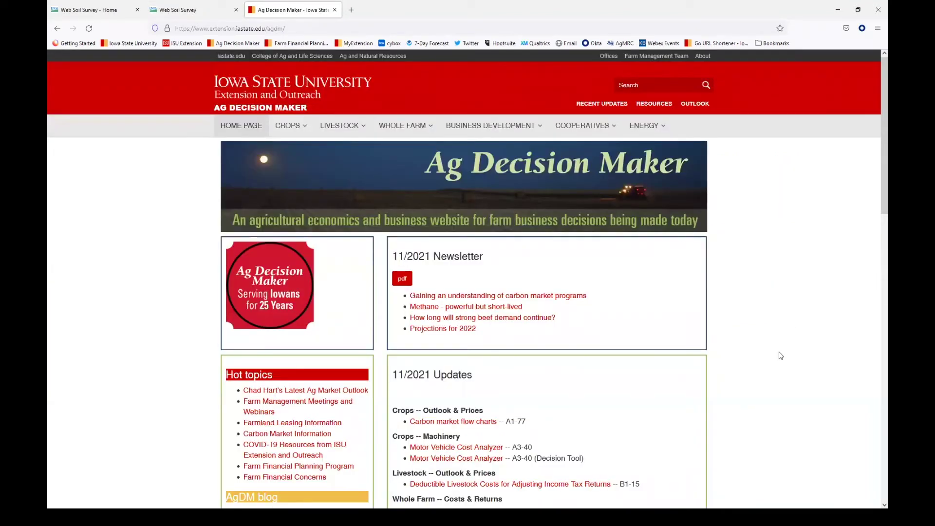
{"action": "mouse_move", "coordinate": [419, 124]}
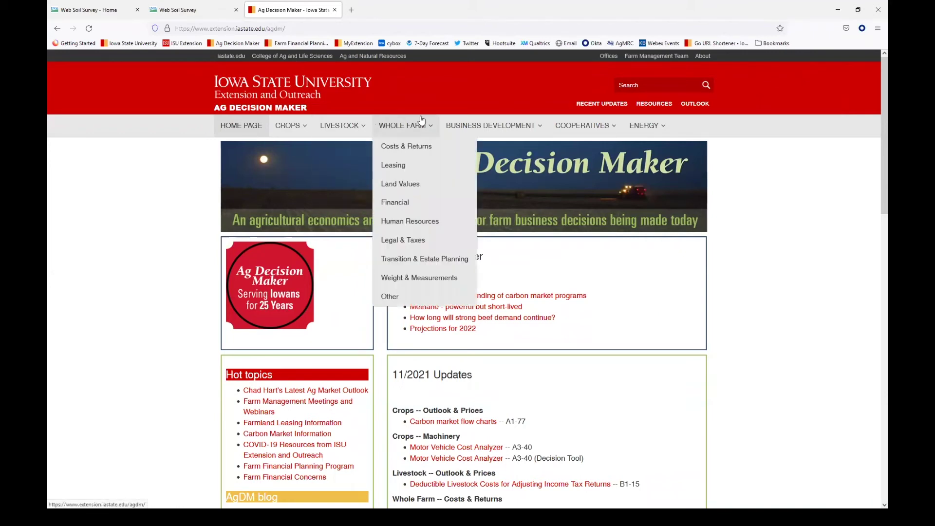
{"action": "left_click", "coordinate": [403, 185]}
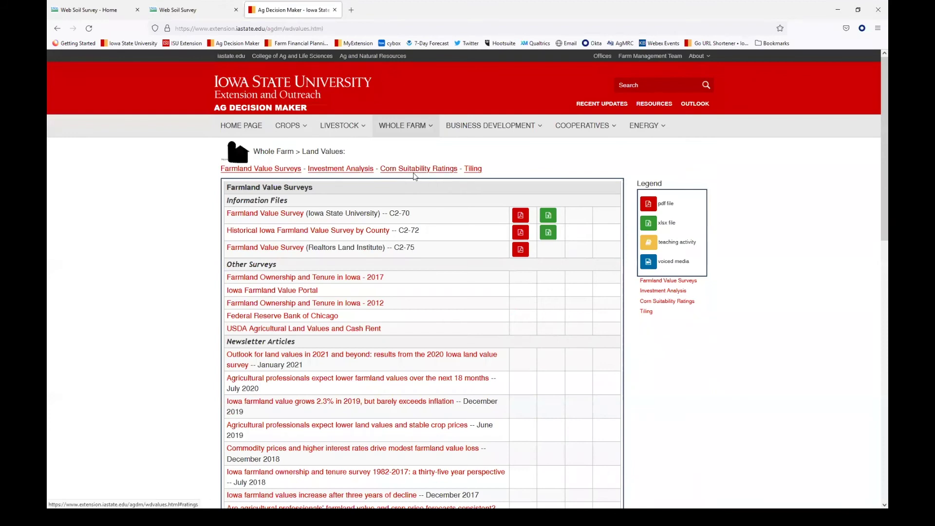
{"action": "left_click", "coordinate": [468, 169]}
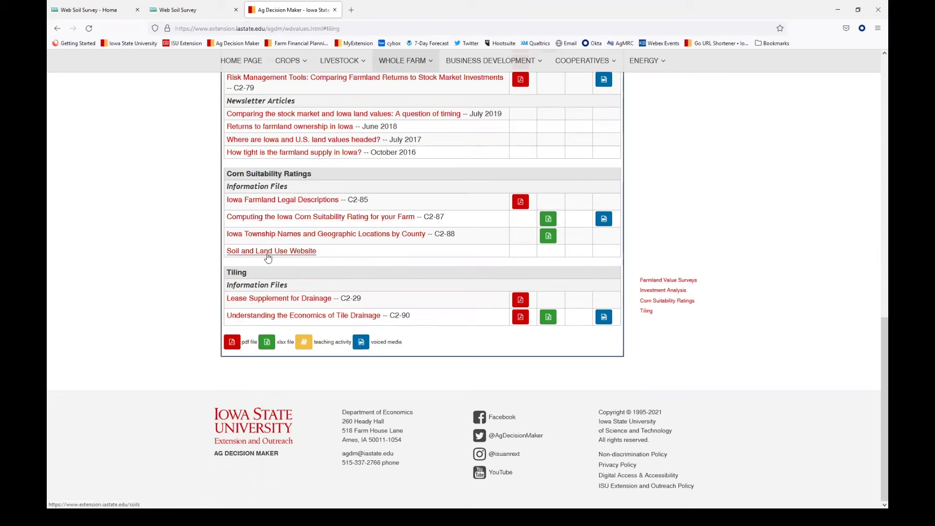
- Open the Excel spreadsheet for Computing the Iowa Corn Suitability Rating for your Farm (C2-87)
{"action": "left_click", "coordinate": [548, 221]}
{"action": "left_click", "coordinate": [179, 312]}
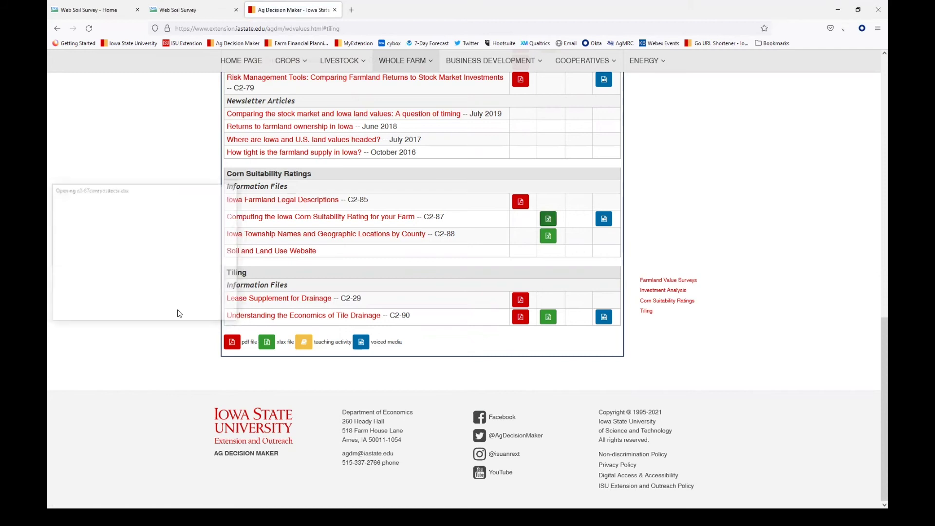
{"action": "scroll", "coordinate": [482, 297], "scroll_direction": "up", "scroll_amount": 5}
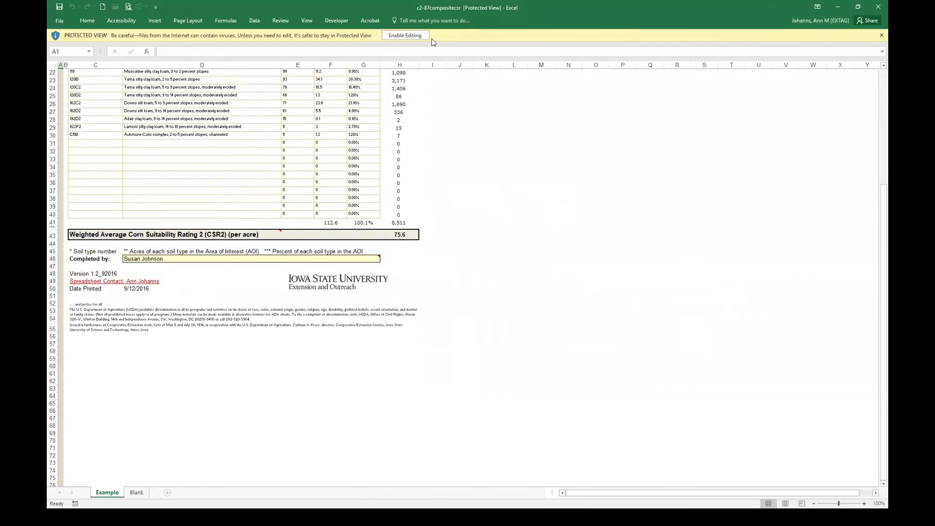
- Enable editing of the downloaded workbook, look over the completed example, and switch to the Blank sheet
{"action": "left_click", "coordinate": [415, 36]}
{"action": "scroll", "coordinate": [484, 348], "scroll_direction": "up", "scroll_amount": 6}
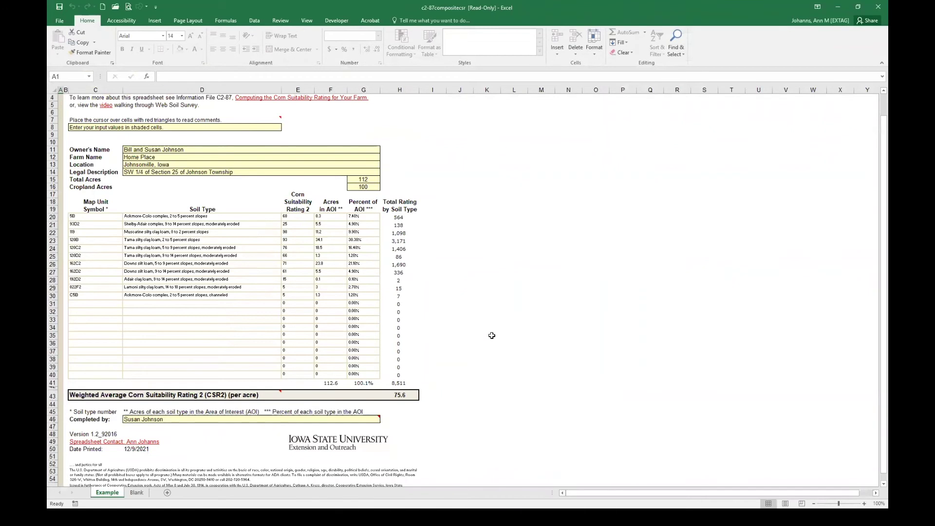
{"action": "left_click", "coordinate": [131, 495]}
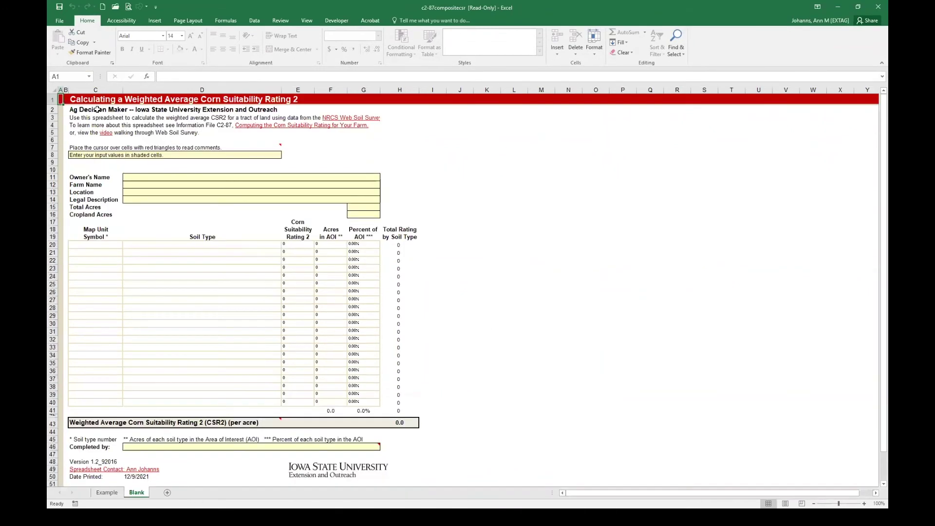
- Enter "Example from today's video" as the owner's name on the Blank sheet
{"action": "left_click", "coordinate": [143, 177]}
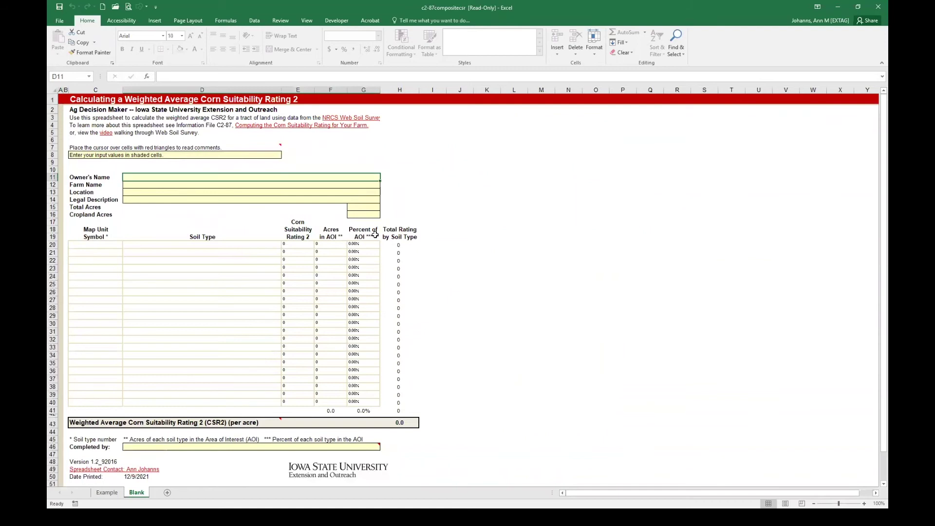
{"action": "type", "text": "Example"}
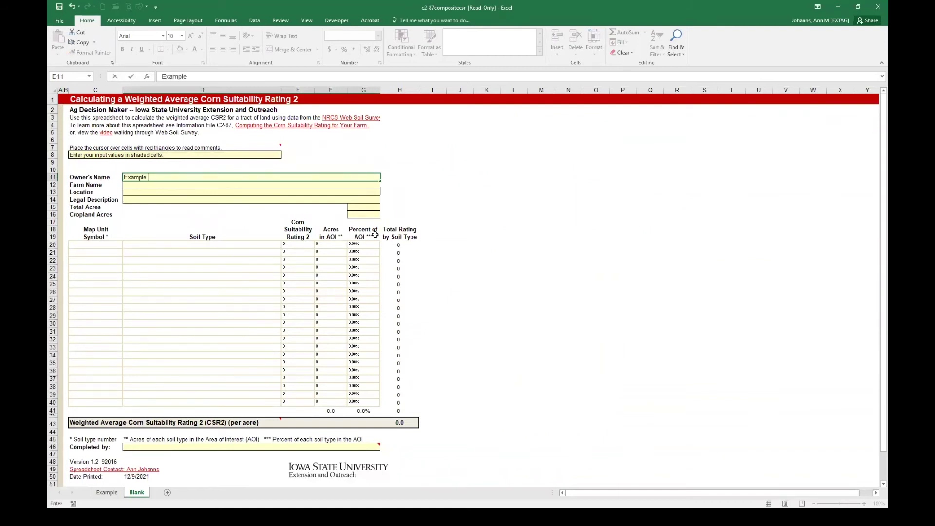
{"action": "type", "text": " from today"}
{"action": "type", "text": "'s vie"}
{"action": "type", "text": "do"}
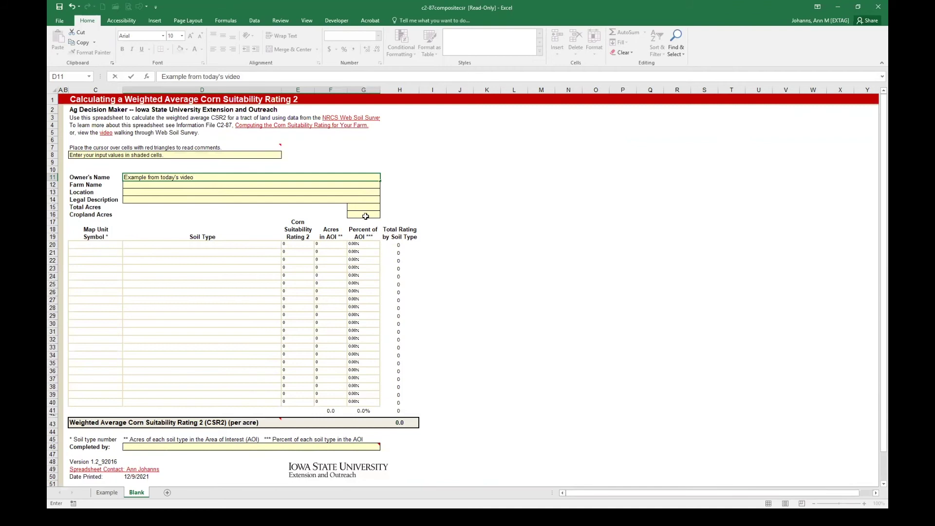
- Set the total acres to 143 and the cropland acres to 135
{"action": "left_click", "coordinate": [364, 207]}
{"action": "type", "text": "160"}
{"action": "key", "text": "Return"}
{"action": "type", "text": "135"}
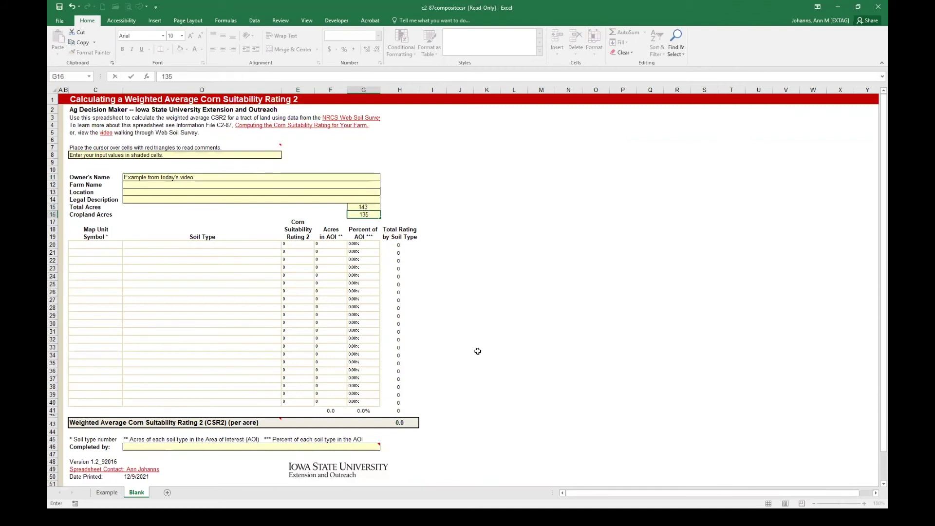
{"action": "left_click", "coordinate": [121, 247]}
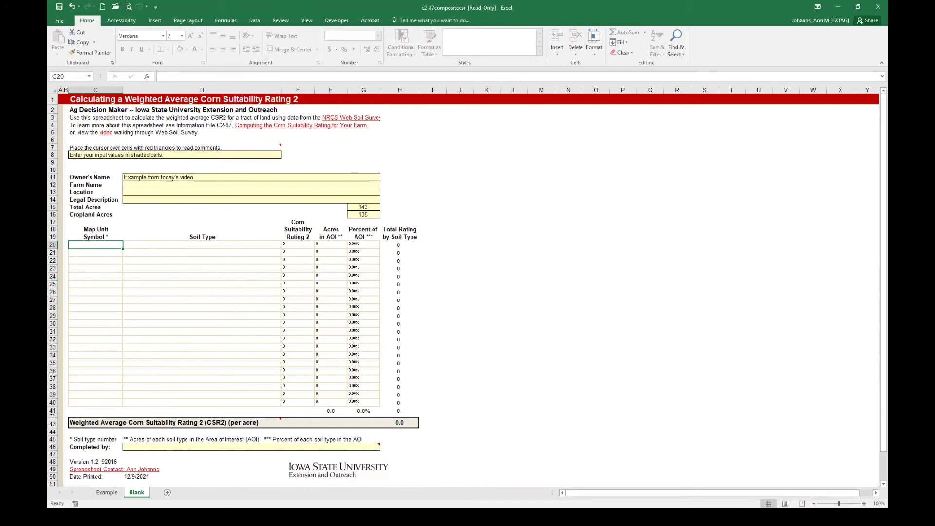
- Switch to Web Soil Survey and copy all map unit rows, 5B through 430, from the CSR2 summary table, excluding the totals row
{"action": "left_click", "coordinate": [374, 475]}
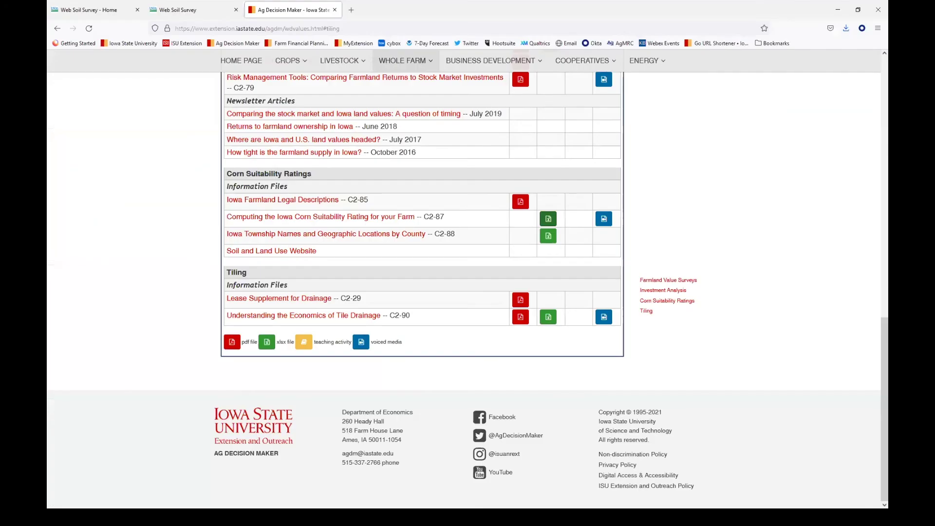
{"action": "left_click", "coordinate": [190, 9]}
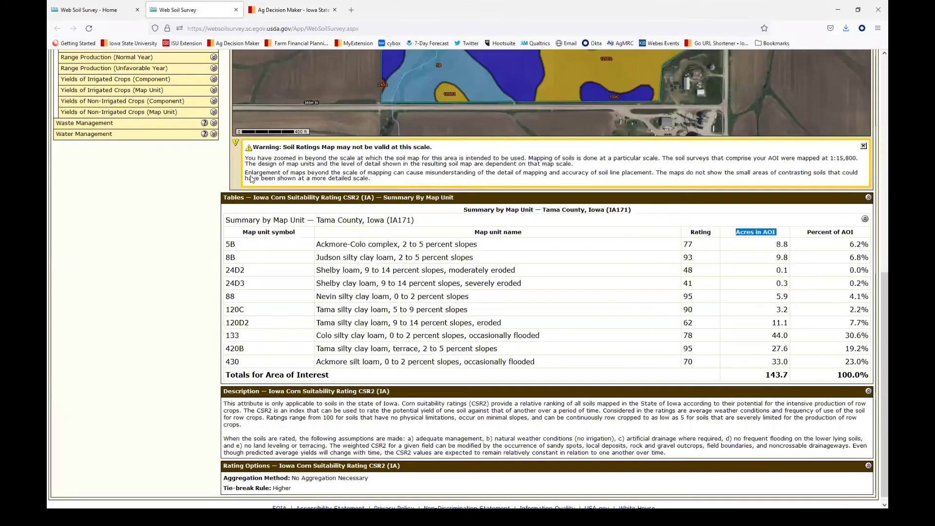
{"action": "left_click_drag", "start_coordinate": [225, 247], "coordinate": [867, 368]}
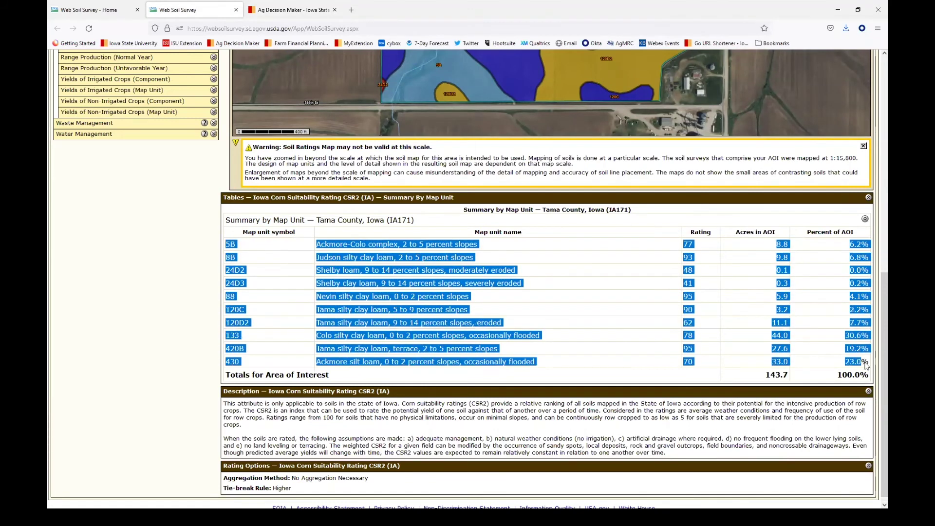
{"action": "right_click", "coordinate": [409, 297]}
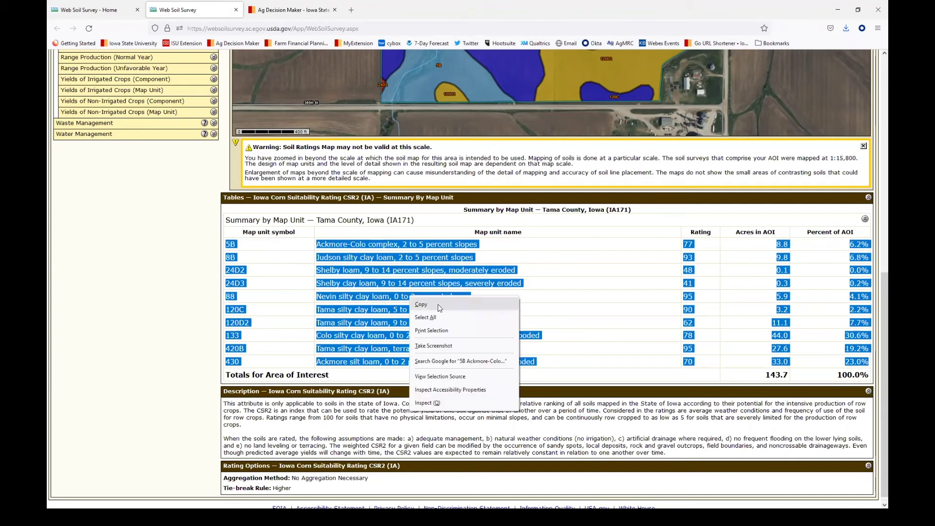
{"action": "left_click", "coordinate": [421, 305]}
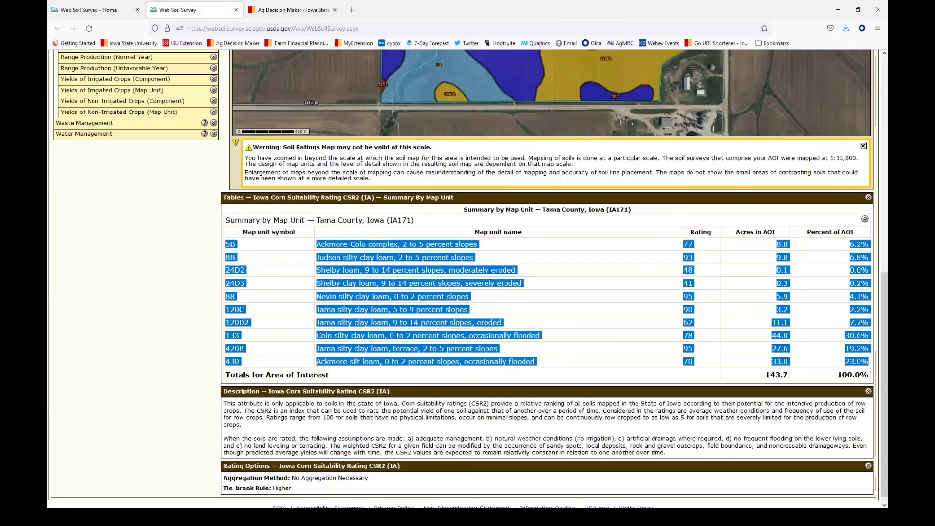
- Return to the Excel workbook and paste the copied soil rows at cell C20 under Map Unit Symbol, matching the destination formatting
{"action": "key", "text": "alt+Tab"}
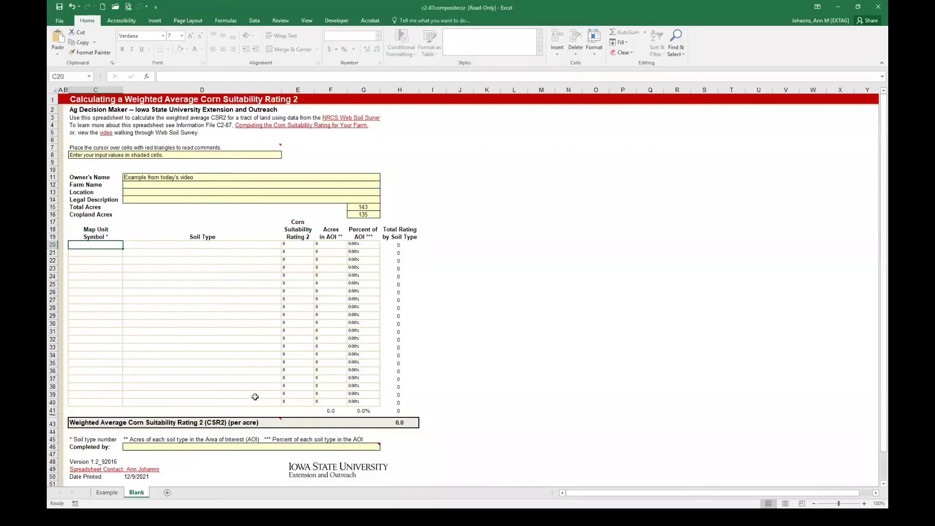
{"action": "right_click", "coordinate": [105, 244]}
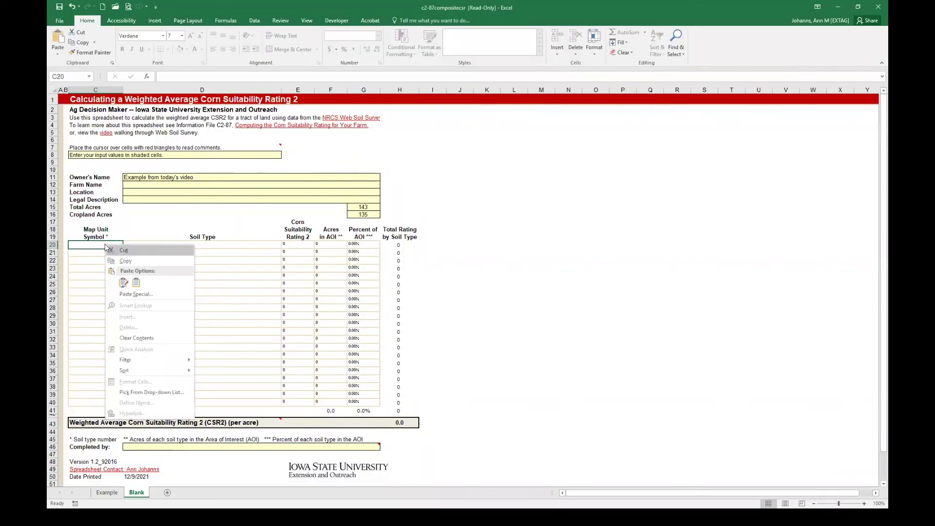
{"action": "left_click", "coordinate": [136, 283]}
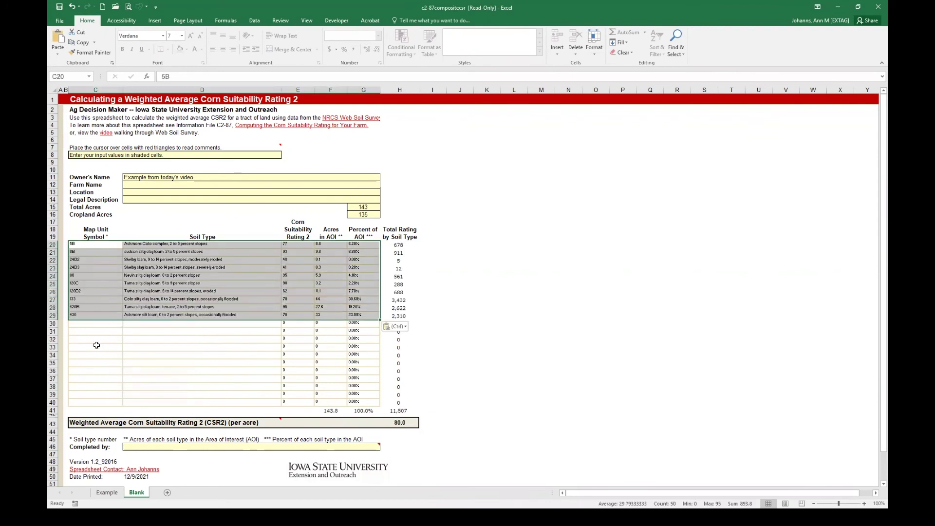
{"action": "left_click", "coordinate": [90, 243]}
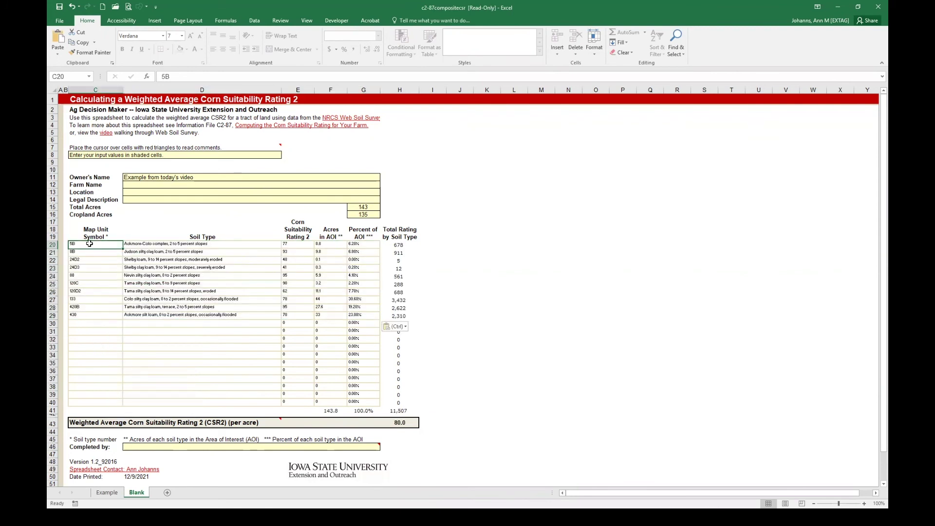
- Examine the weighted average CSR2 per acre in cell H43 and the rest of the completed sheet
{"action": "left_click", "coordinate": [404, 421]}
{"action": "scroll", "coordinate": [456, 383], "scroll_direction": "down", "scroll_amount": 1}
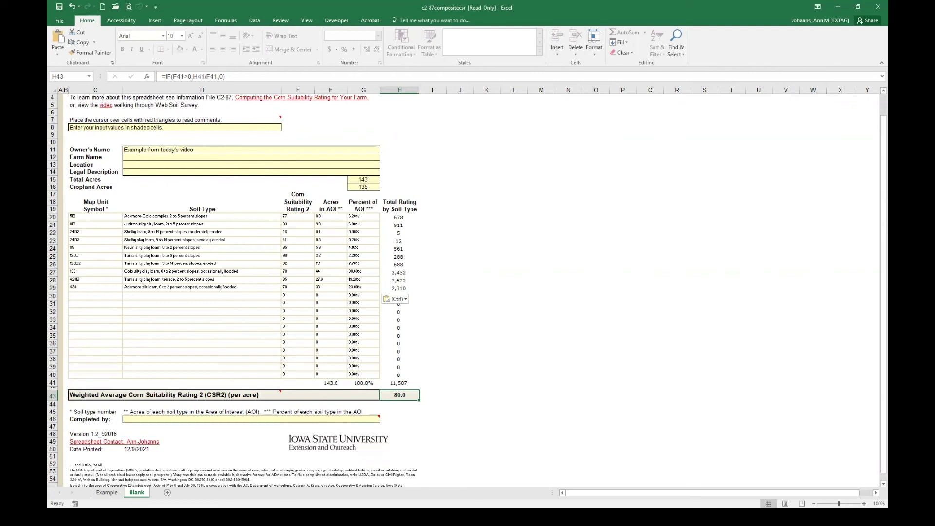
{"action": "scroll", "coordinate": [549, 324], "scroll_direction": "down", "scroll_amount": 4}
{"action": "scroll", "coordinate": [505, 318], "scroll_direction": "up", "scroll_amount": 3}
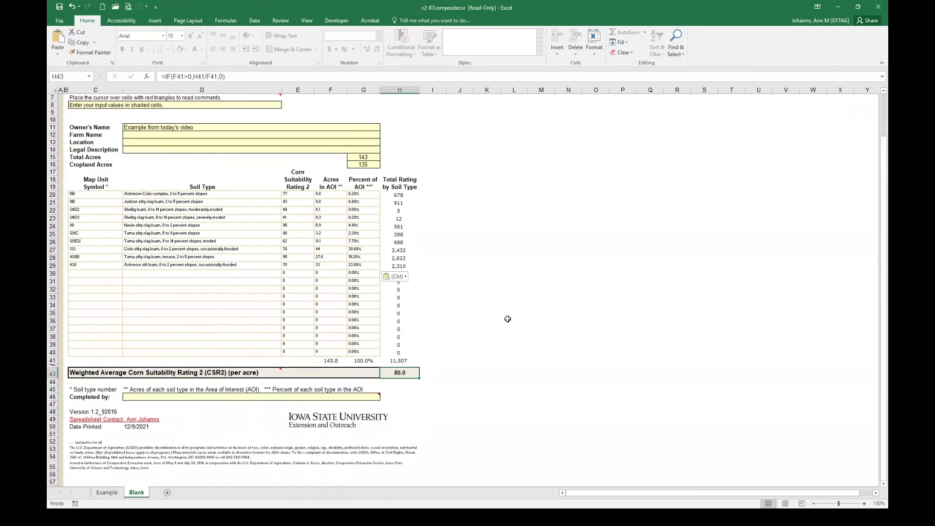
- Switch back to Web Soil Survey and generate the printable PDF of the CSR2 rating, with no subtitle, fit to page on A landscape
{"action": "key", "text": "alt+Tab"}
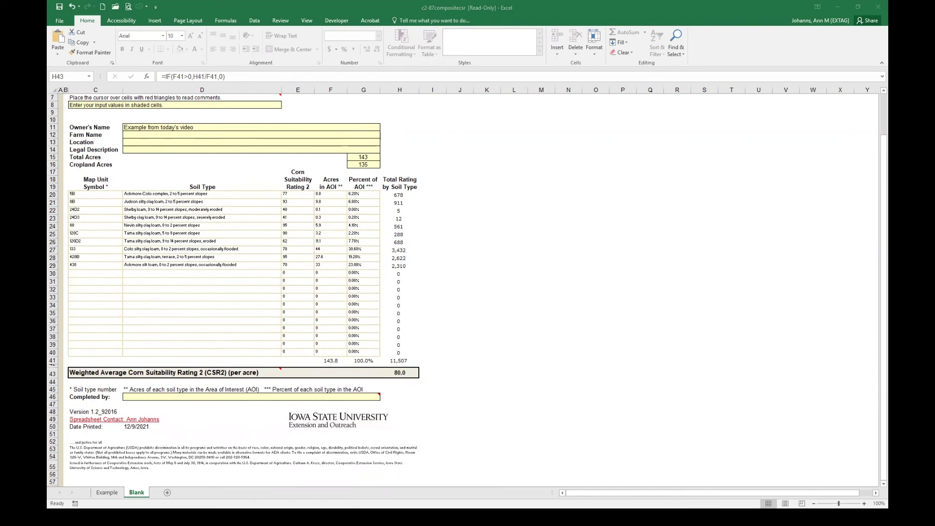
{"action": "mouse_move", "coordinate": [444, 518]}
{"action": "left_click", "coordinate": [443, 477]}
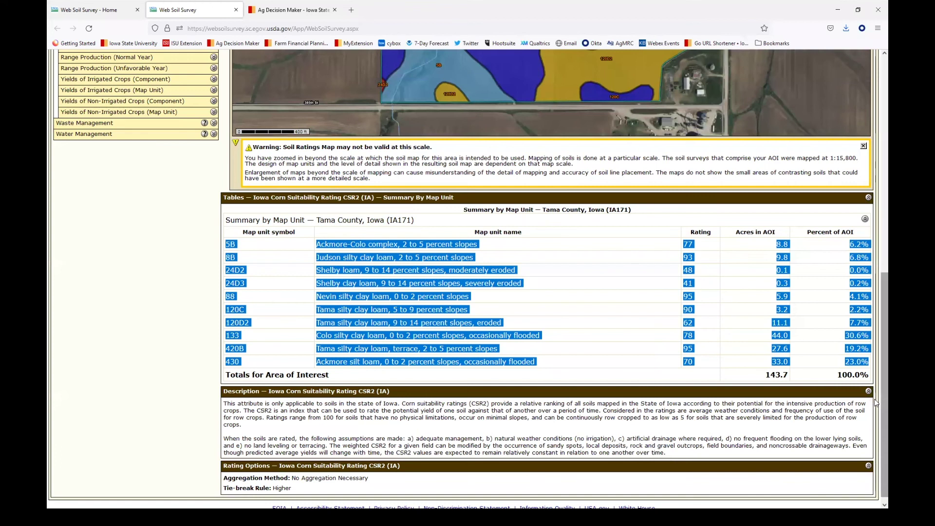
{"action": "scroll", "coordinate": [875, 244], "scroll_direction": "up", "scroll_amount": 10}
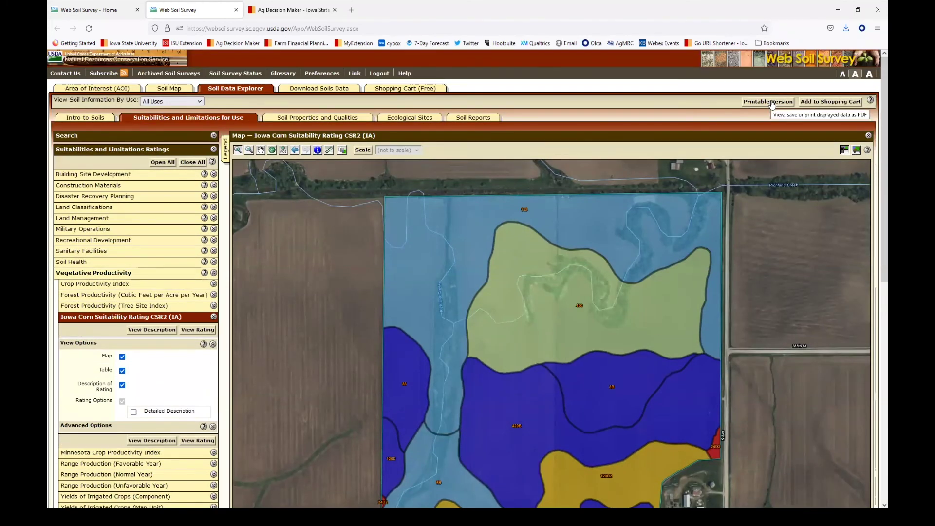
{"action": "left_click", "coordinate": [769, 107]}
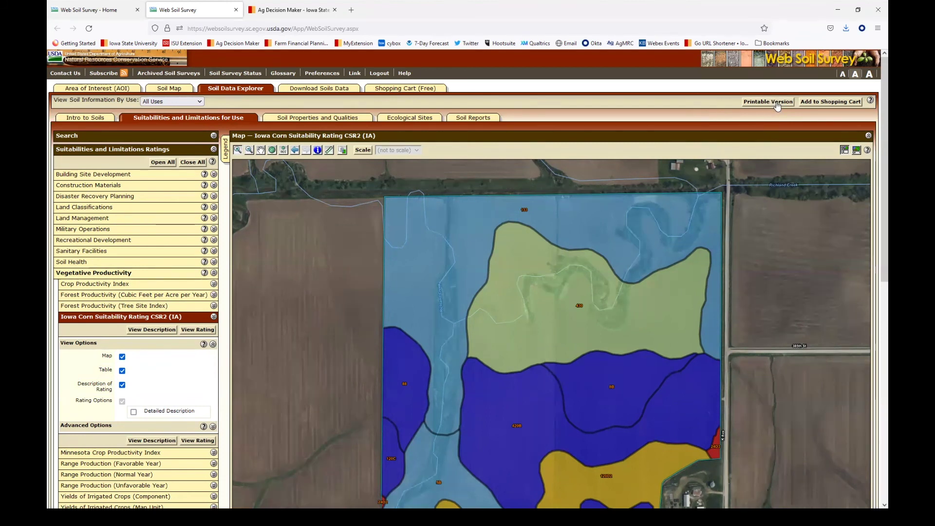
{"action": "left_click", "coordinate": [778, 106]}
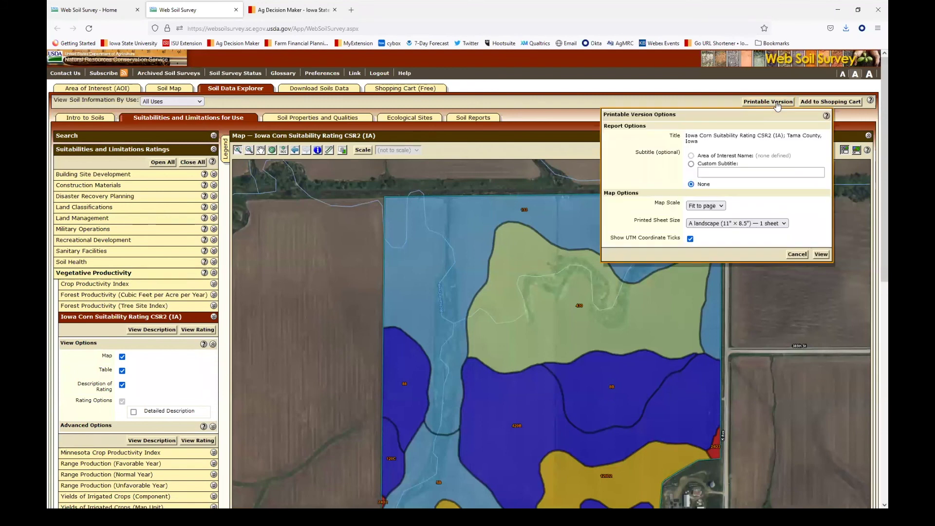
{"action": "left_click", "coordinate": [822, 254]}
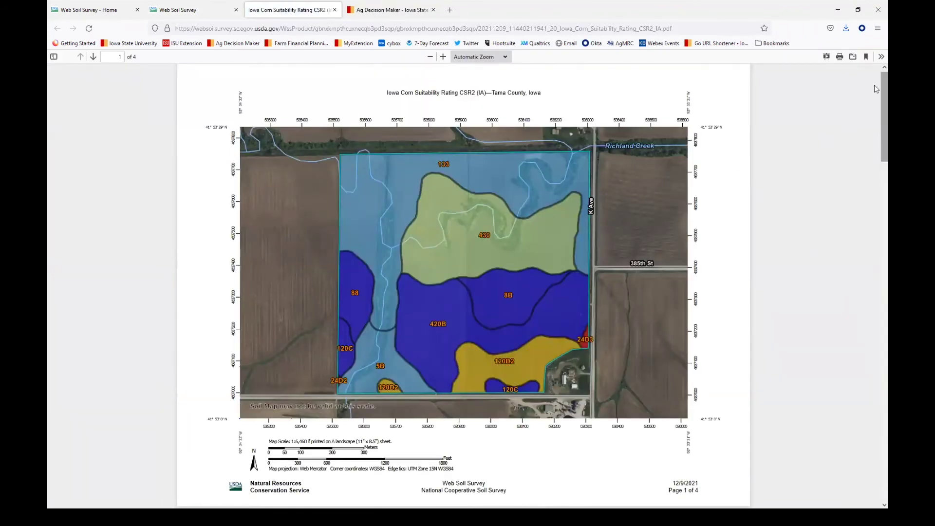
{"action": "mouse_move", "coordinate": [875, 83]}
{"action": "left_mouse_down"}
{"action": "mouse_move", "coordinate": [874, 268]}
{"action": "mouse_move", "coordinate": [875, 85]}
{"action": "left_mouse_up"}
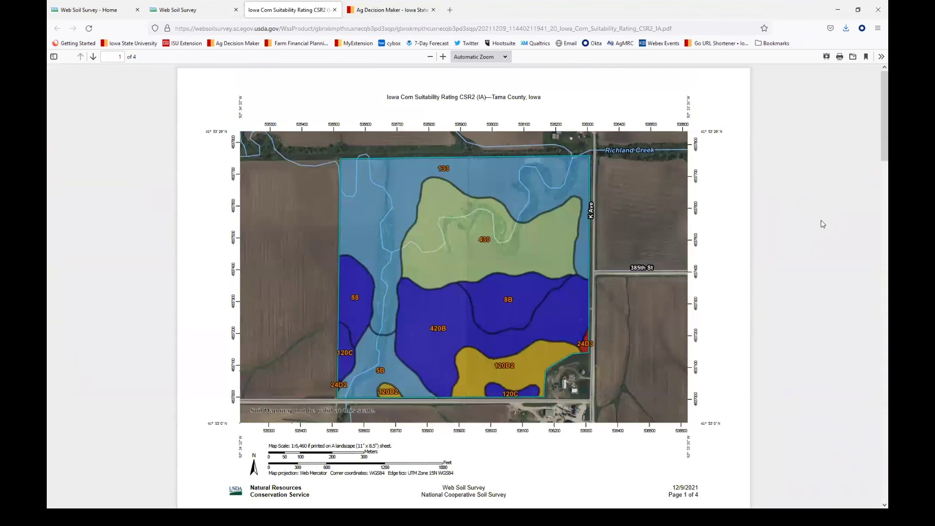